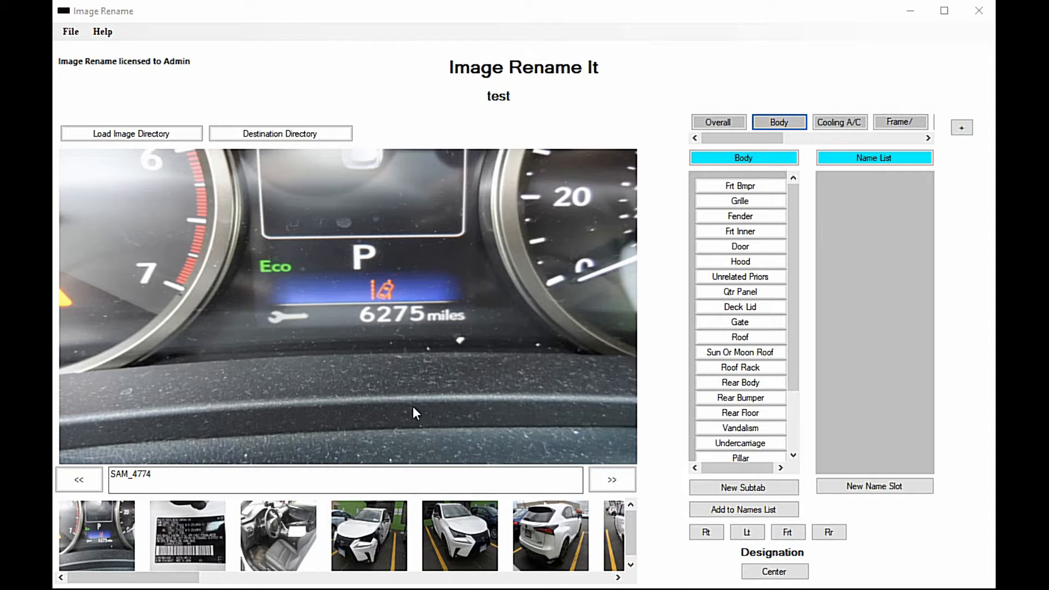
Look through the category tabs and examine the 4 Corners and ID name lists in the Overall category.
{"action": "left_click", "coordinate": [159, 477]}
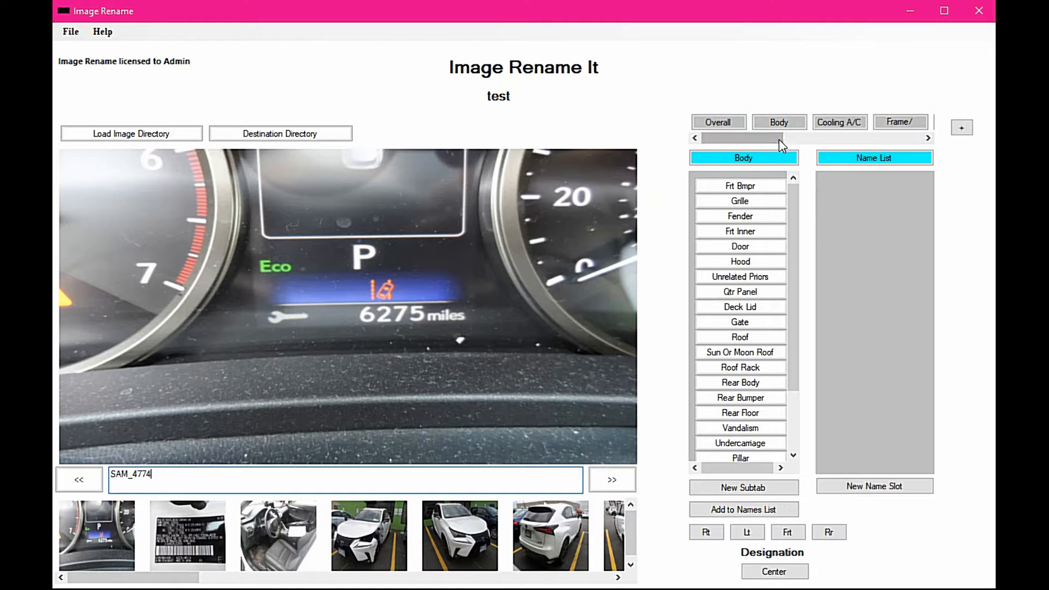
{"action": "left_click", "coordinate": [873, 140]}
{"action": "left_click", "coordinate": [894, 139]}
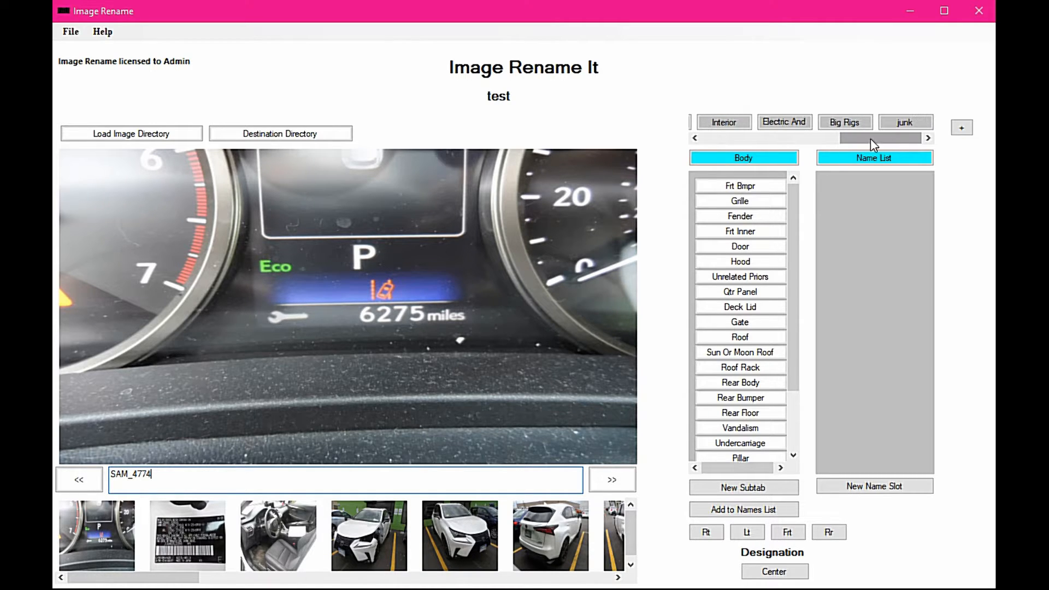
{"action": "left_click", "coordinate": [813, 139]}
{"action": "left_click_drag", "start_coordinate": [797, 143], "coordinate": [723, 143]}
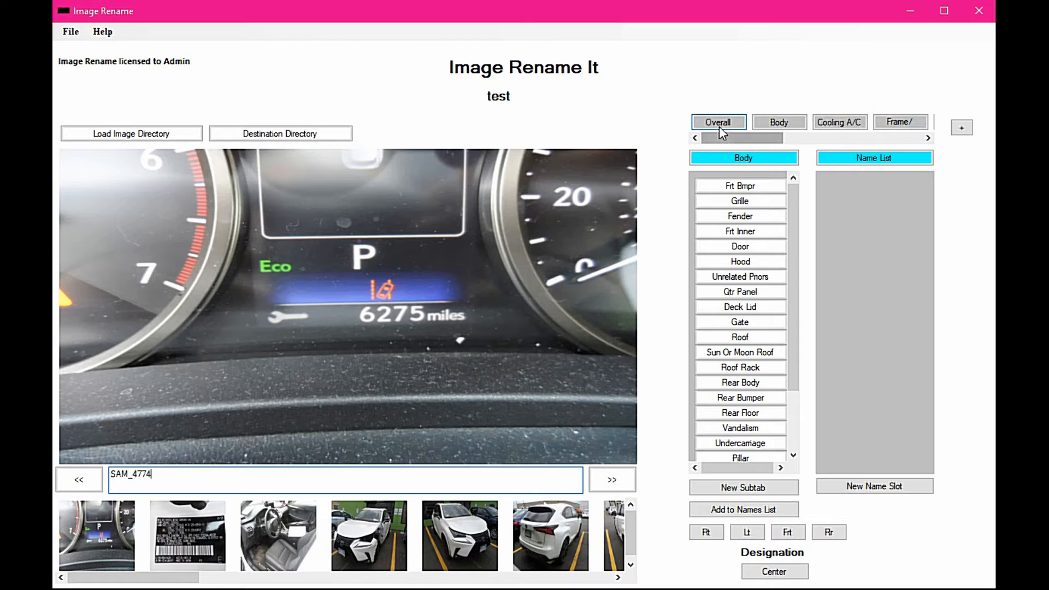
{"action": "left_click", "coordinate": [718, 124]}
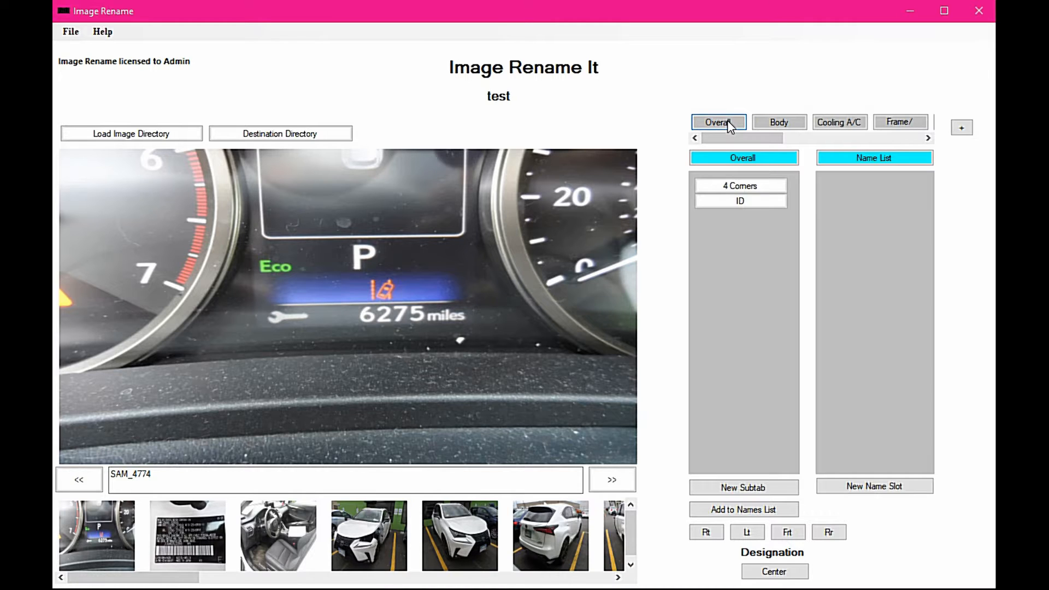
{"action": "left_click", "coordinate": [741, 187]}
{"action": "left_click", "coordinate": [747, 201]}
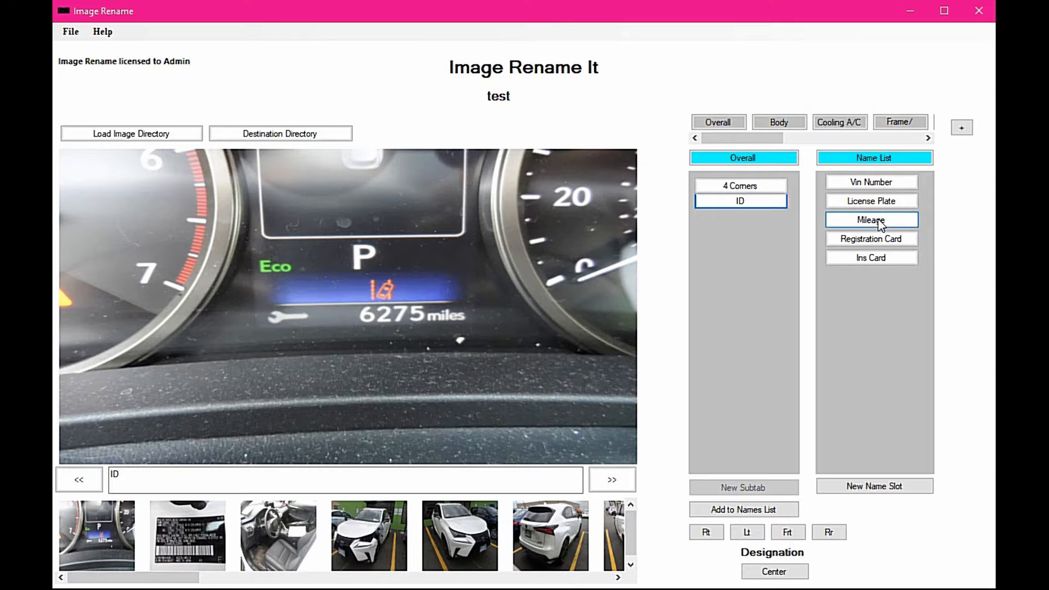
{"action": "left_click", "coordinate": [740, 188]}
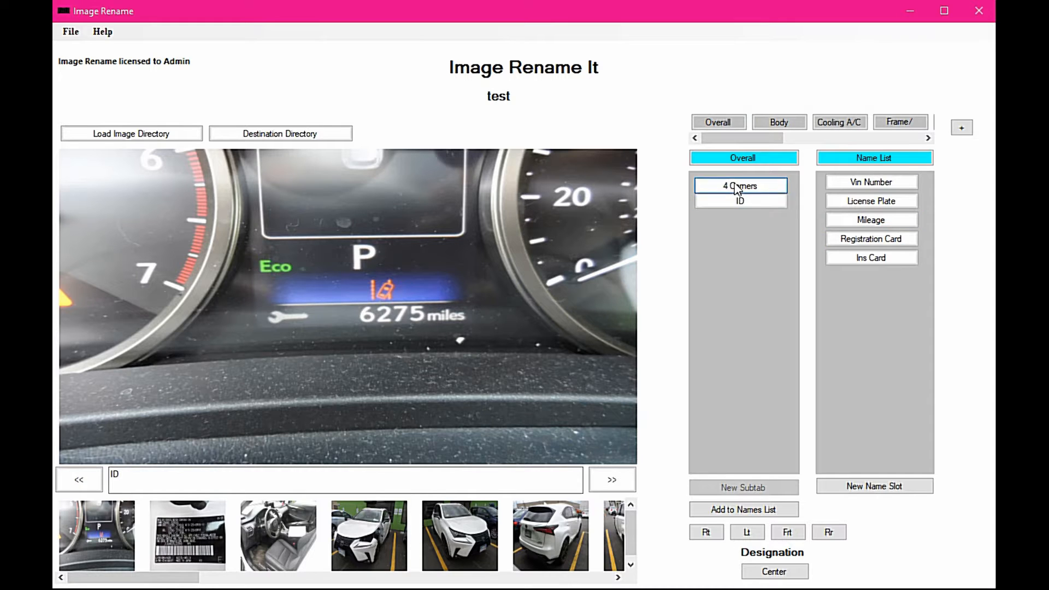
{"action": "left_click", "coordinate": [751, 199]}
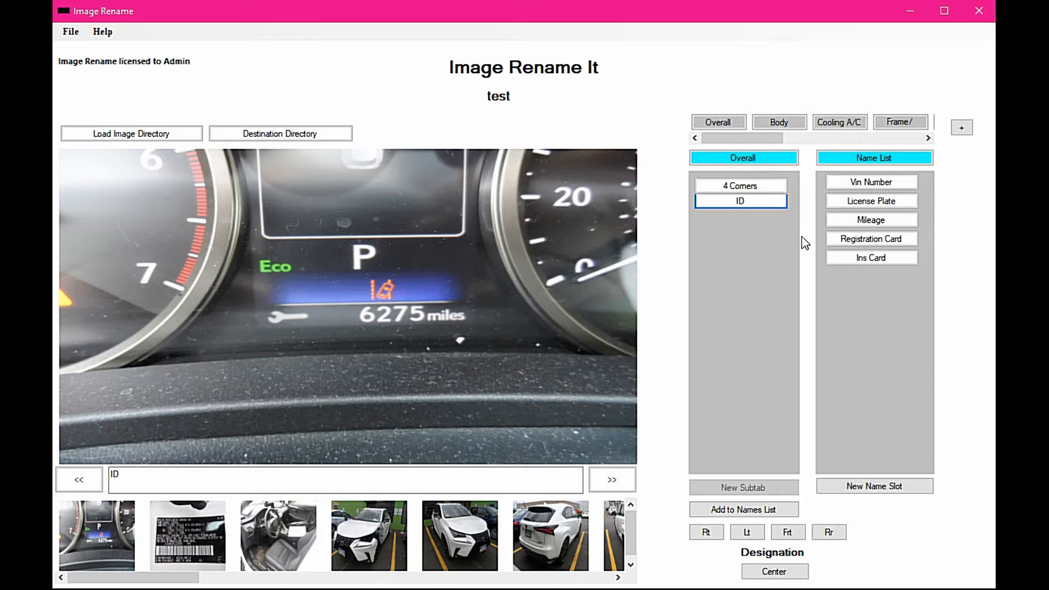
Load the image directory containing the vehicle photos.
{"action": "left_click", "coordinate": [184, 134]}
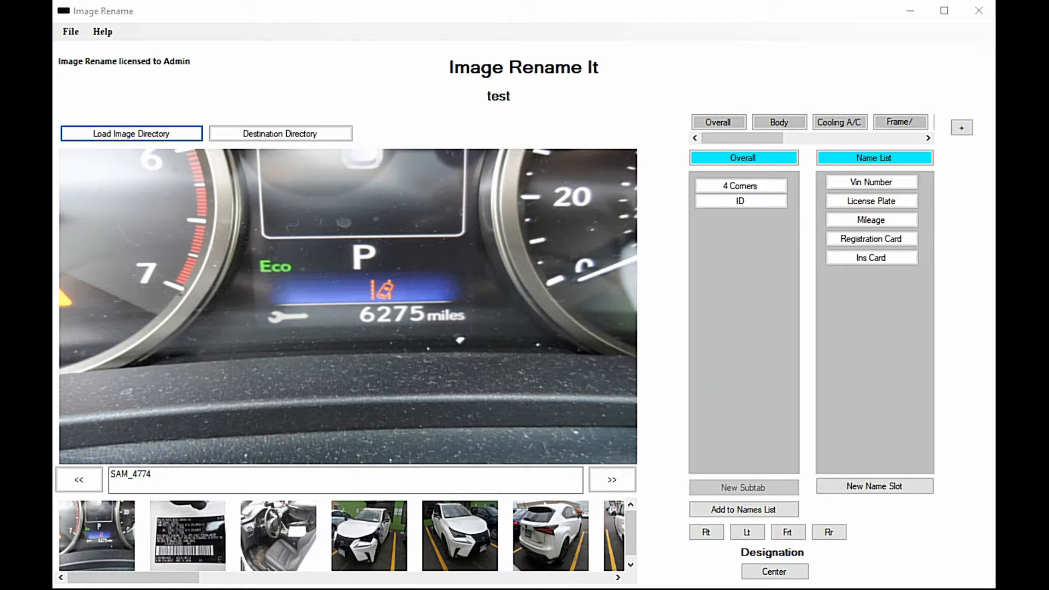
{"action": "left_click", "coordinate": [127, 134]}
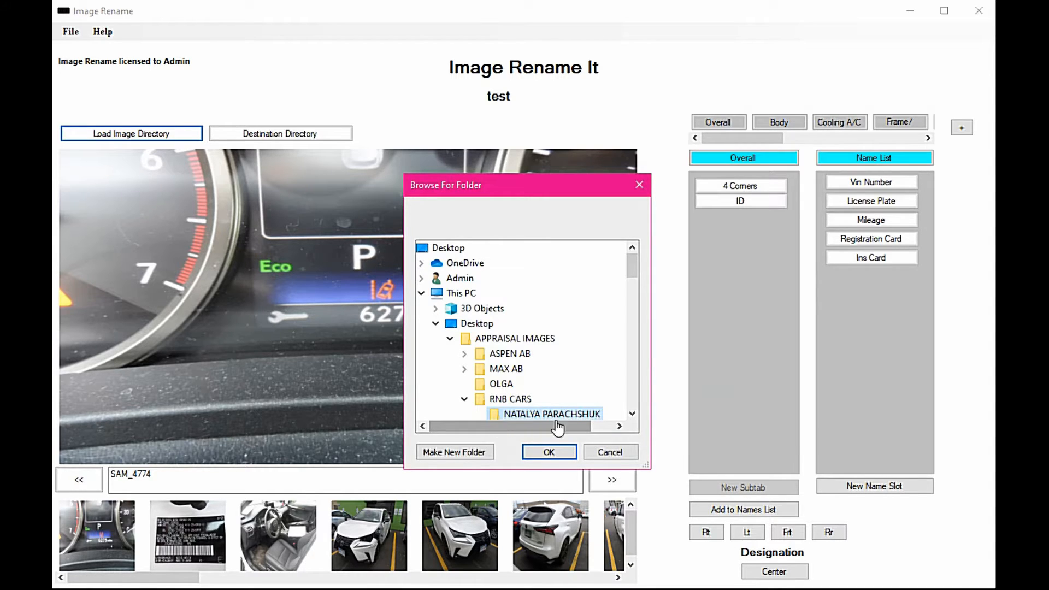
{"action": "left_click", "coordinate": [549, 452]}
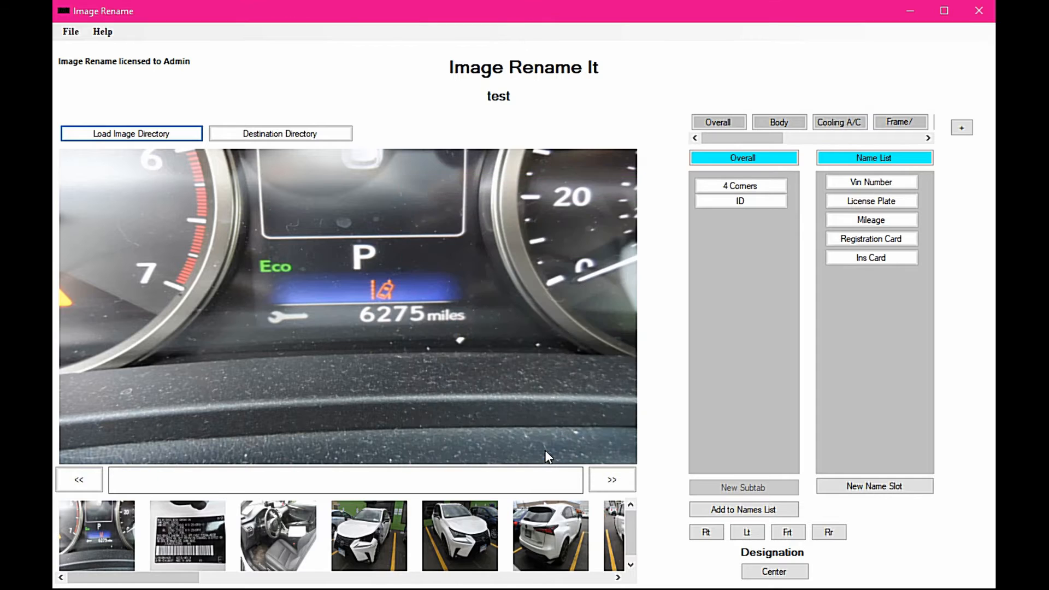
Select the odometer photo and start its new name with ID from the Overall category.
{"action": "left_click", "coordinate": [102, 531]}
{"action": "left_click", "coordinate": [729, 121]}
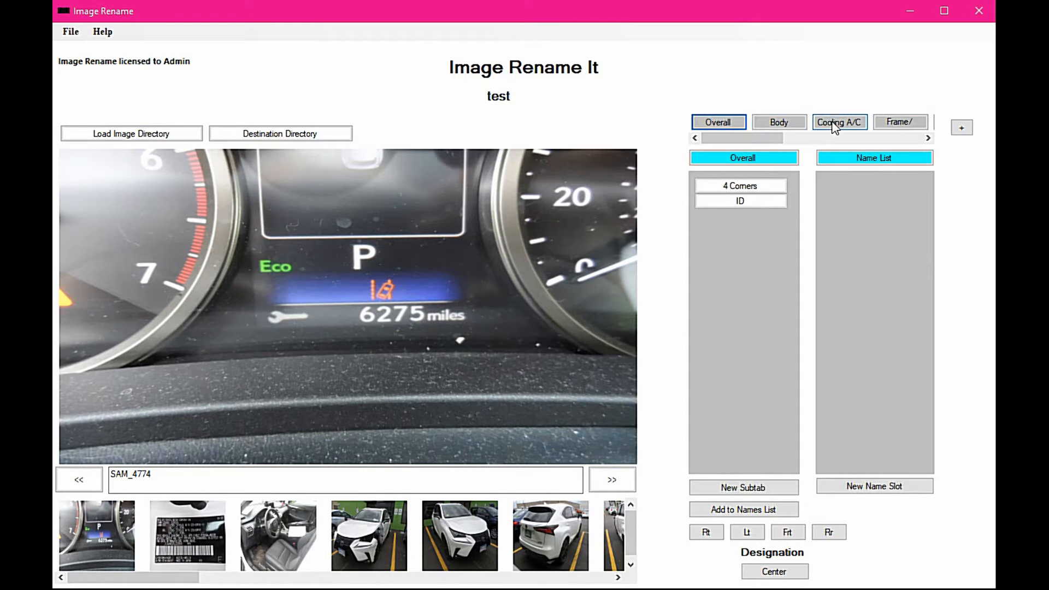
{"action": "left_click", "coordinate": [755, 189]}
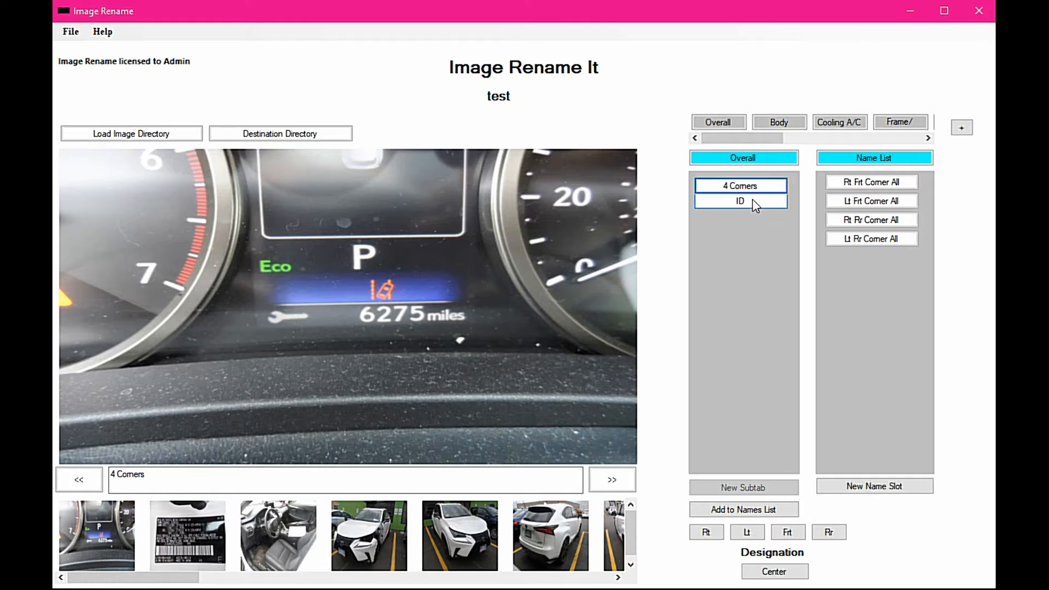
{"action": "left_click", "coordinate": [752, 200]}
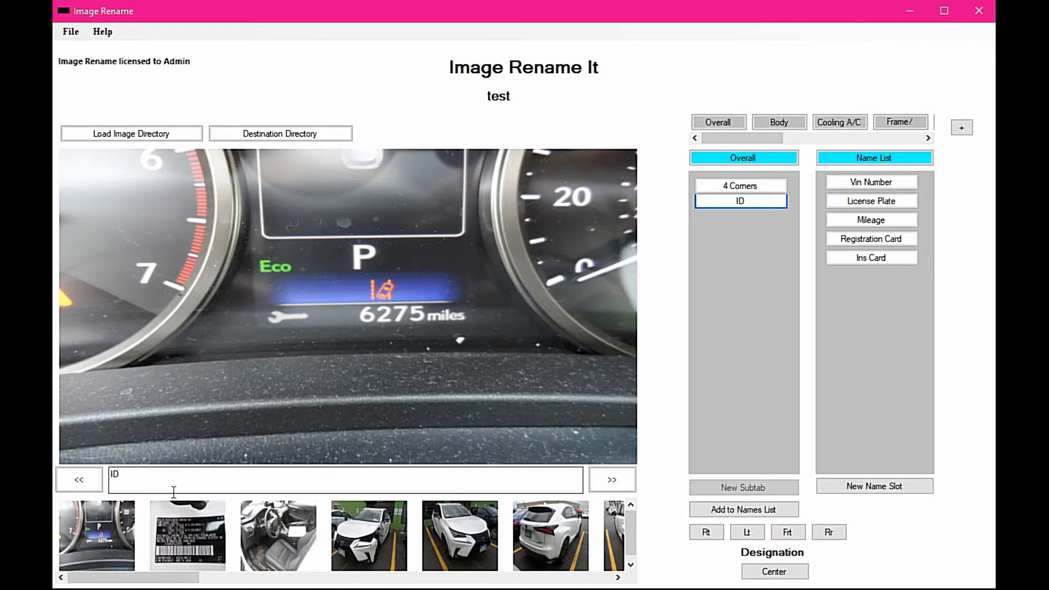
{"action": "left_click", "coordinate": [104, 526]}
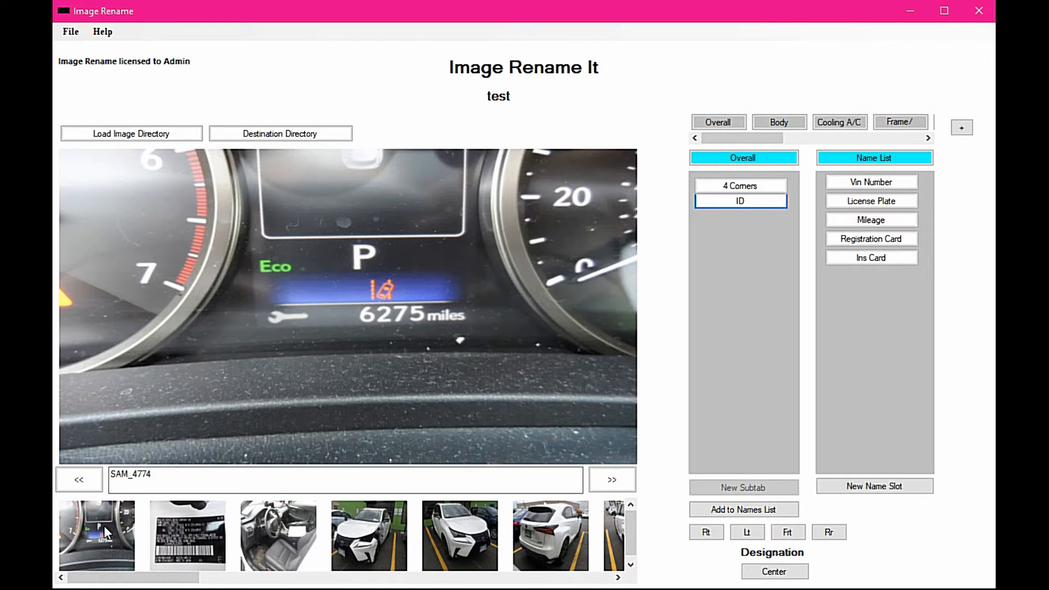
{"action": "left_click", "coordinate": [759, 201]}
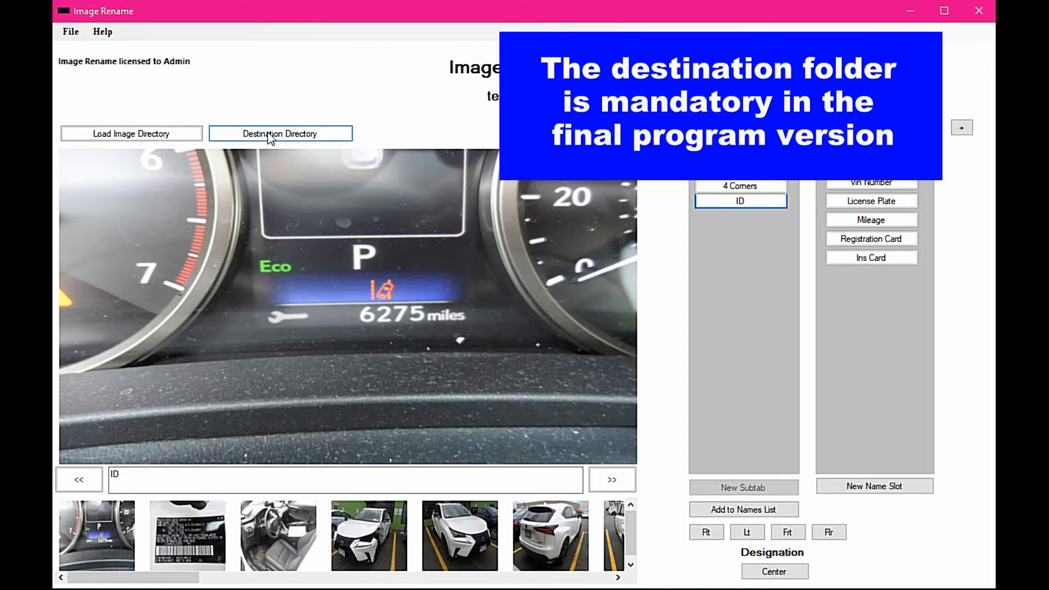
Set Demo Output Images as the destination directory and check that folder in File Explorer.
{"action": "left_click", "coordinate": [269, 135]}
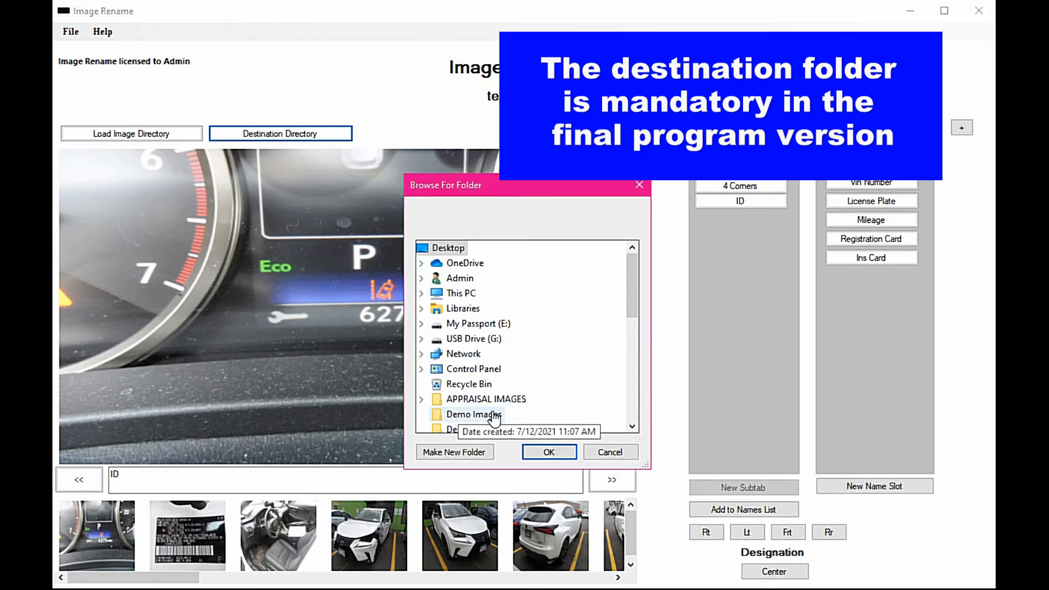
{"action": "scroll", "coordinate": [525, 371], "scroll_direction": "down", "scroll_amount": 1}
{"action": "scroll", "coordinate": [559, 362], "scroll_direction": "down", "scroll_amount": 1}
{"action": "left_click", "coordinate": [459, 340]}
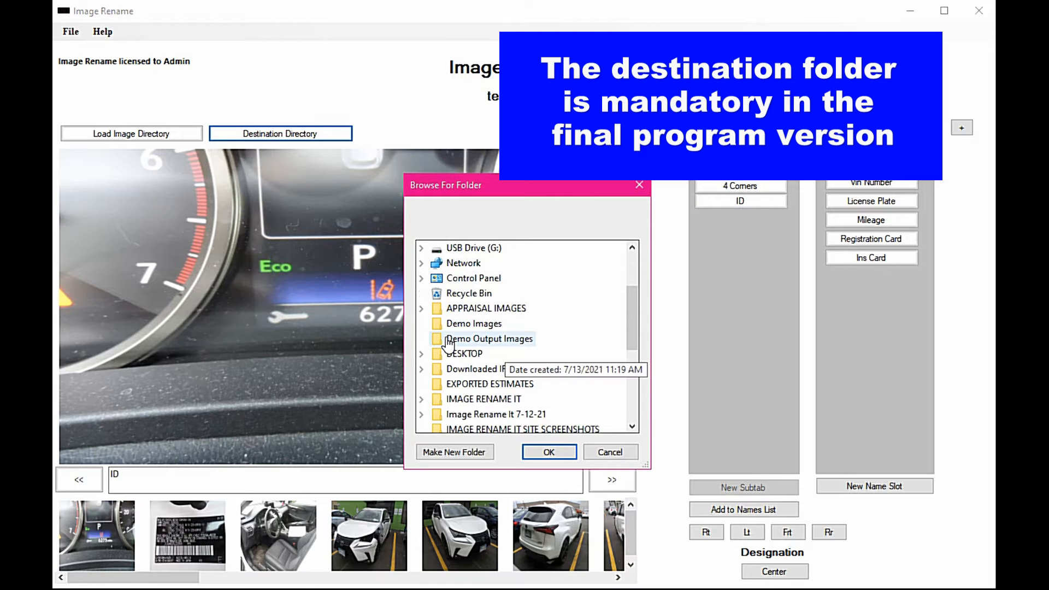
{"action": "left_click", "coordinate": [541, 454]}
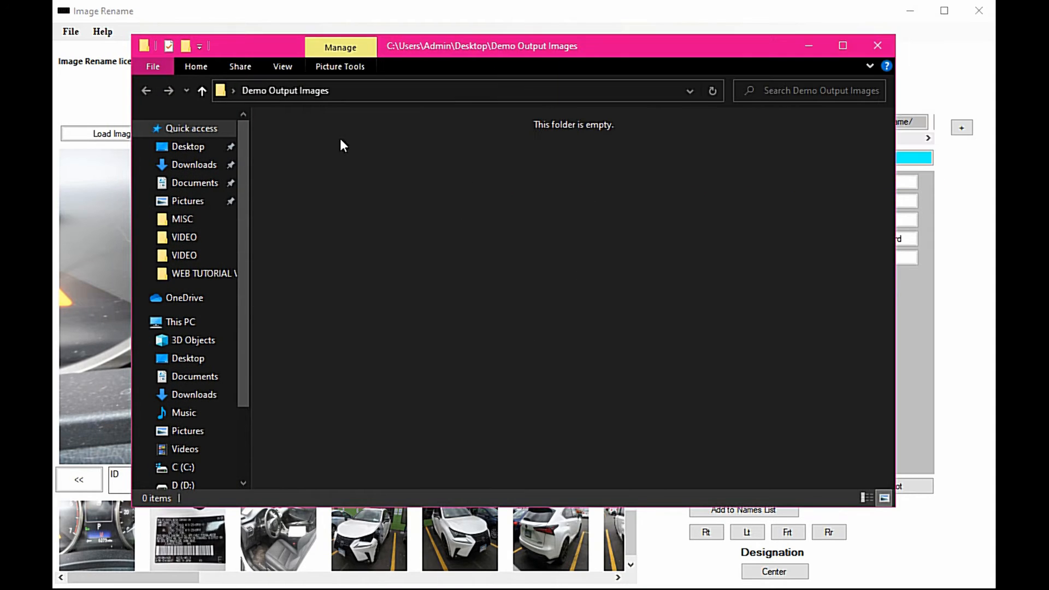
{"action": "left_click", "coordinate": [780, 19]}
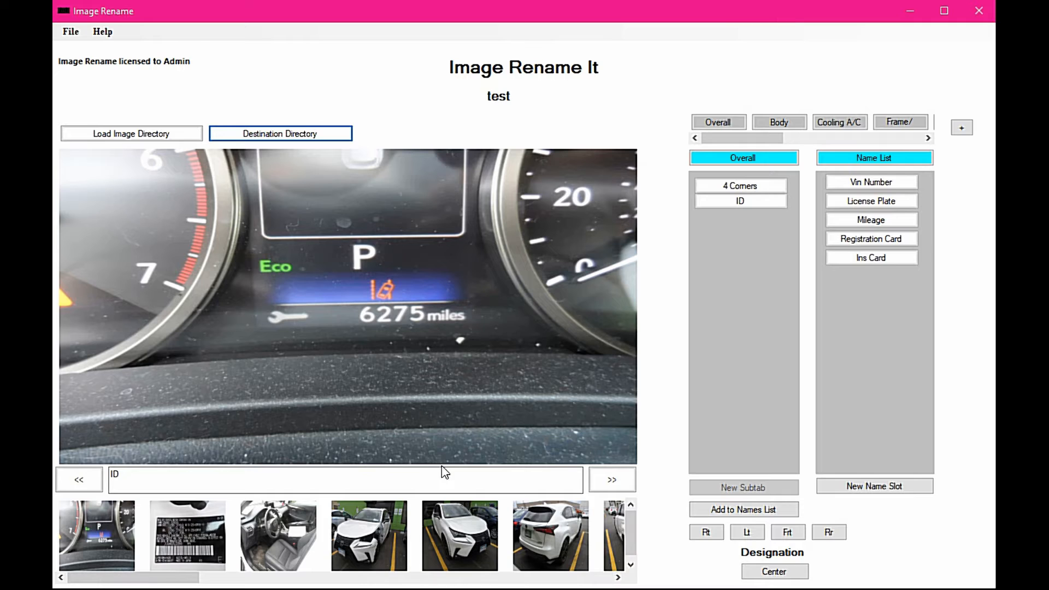
Rename the odometer photo as ID-Mileage and check its copy in the Demo Output Images folder.
{"action": "left_click", "coordinate": [873, 222]}
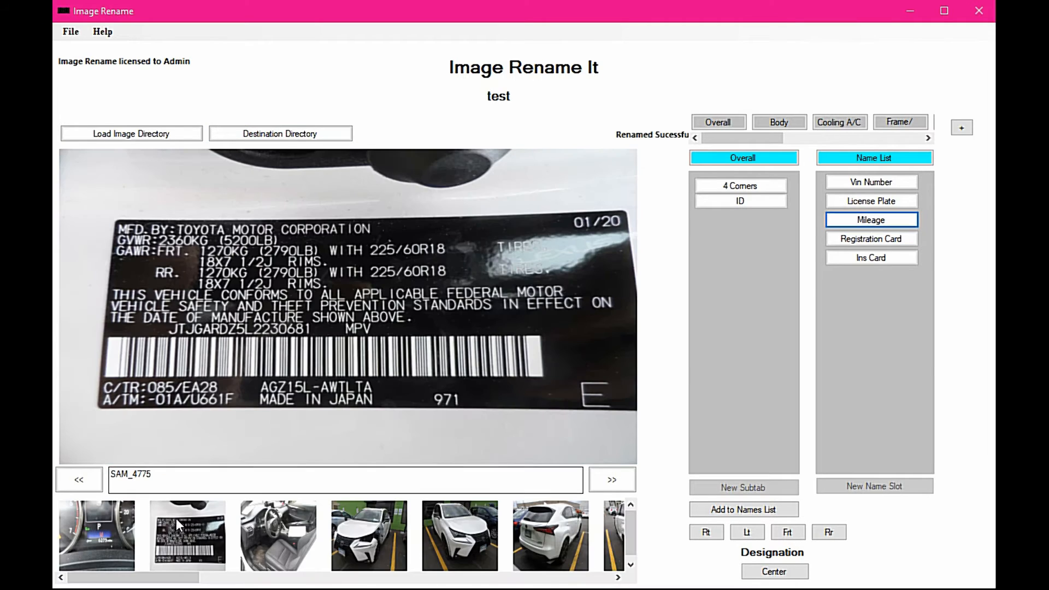
{"action": "left_click", "coordinate": [126, 517]}
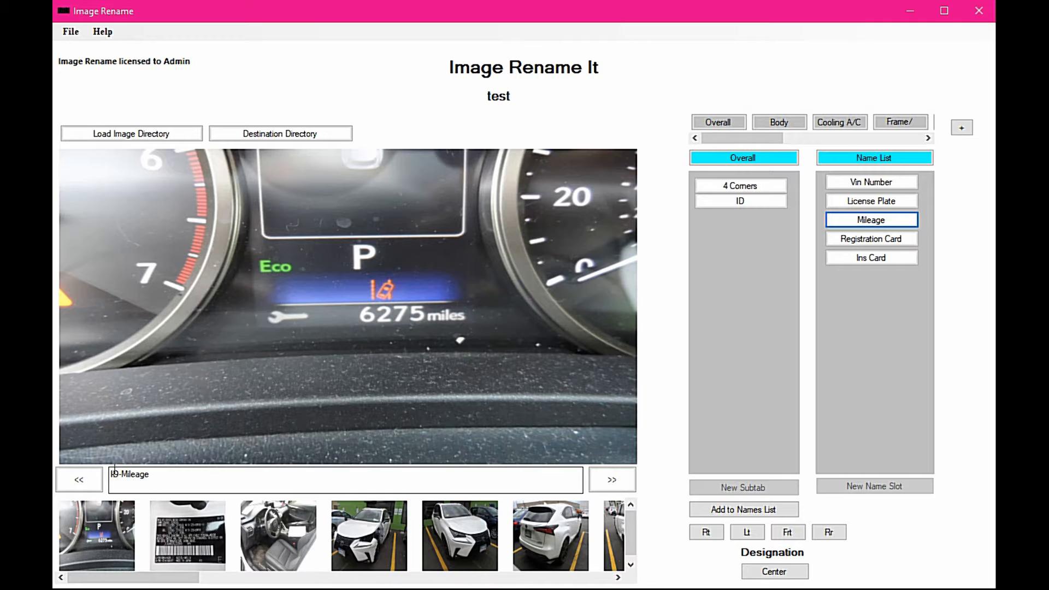
{"action": "left_click", "coordinate": [164, 476]}
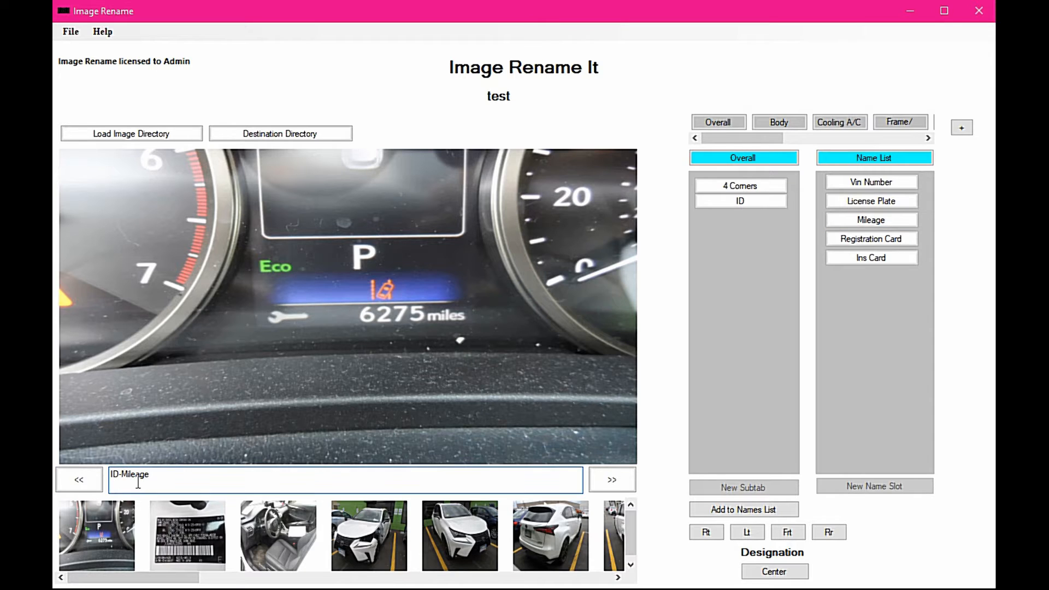
{"action": "key", "text": "alt+Tab"}
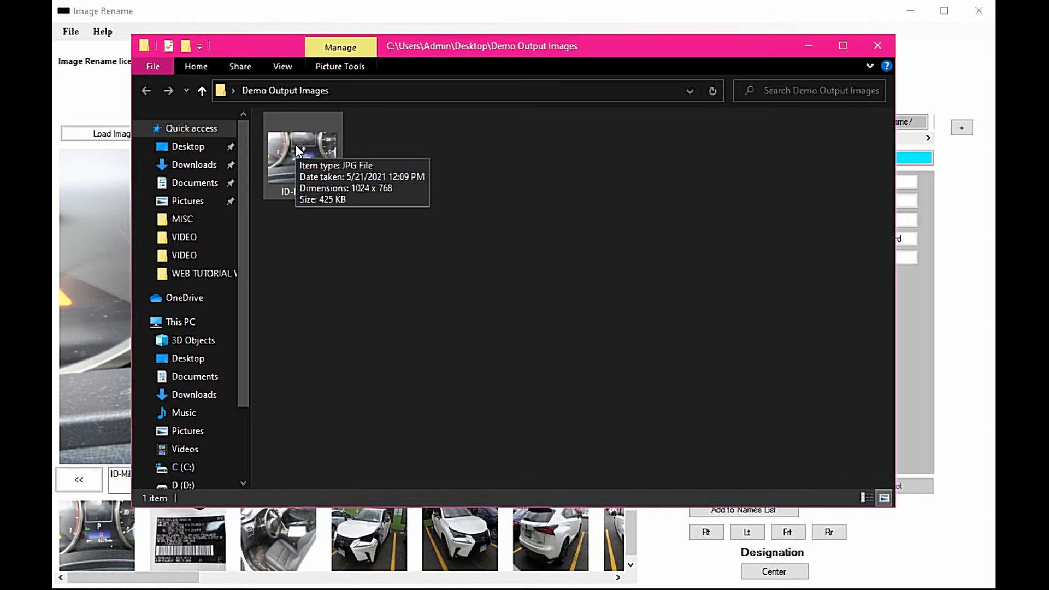
{"action": "left_click", "coordinate": [811, 45]}
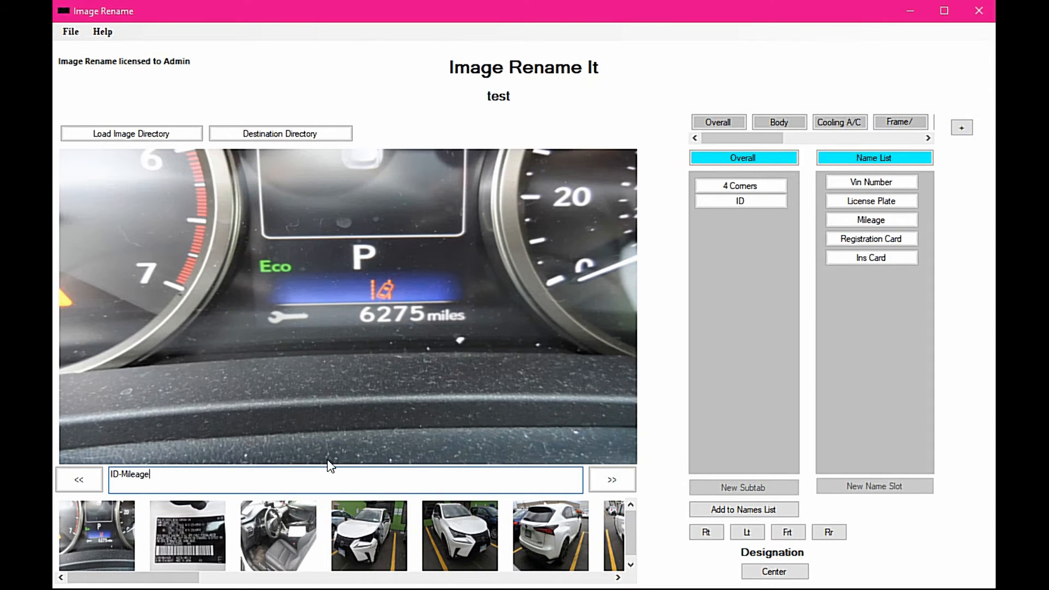
Rename the manufacturer's label photo as ID-Vin Number.
{"action": "left_click", "coordinate": [184, 537]}
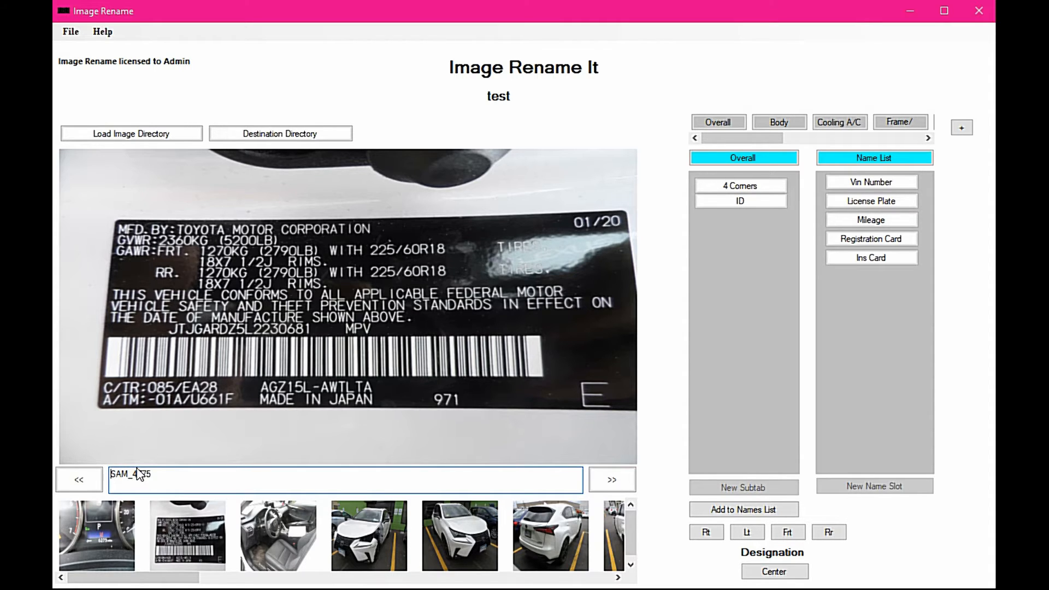
{"action": "left_click", "coordinate": [736, 202]}
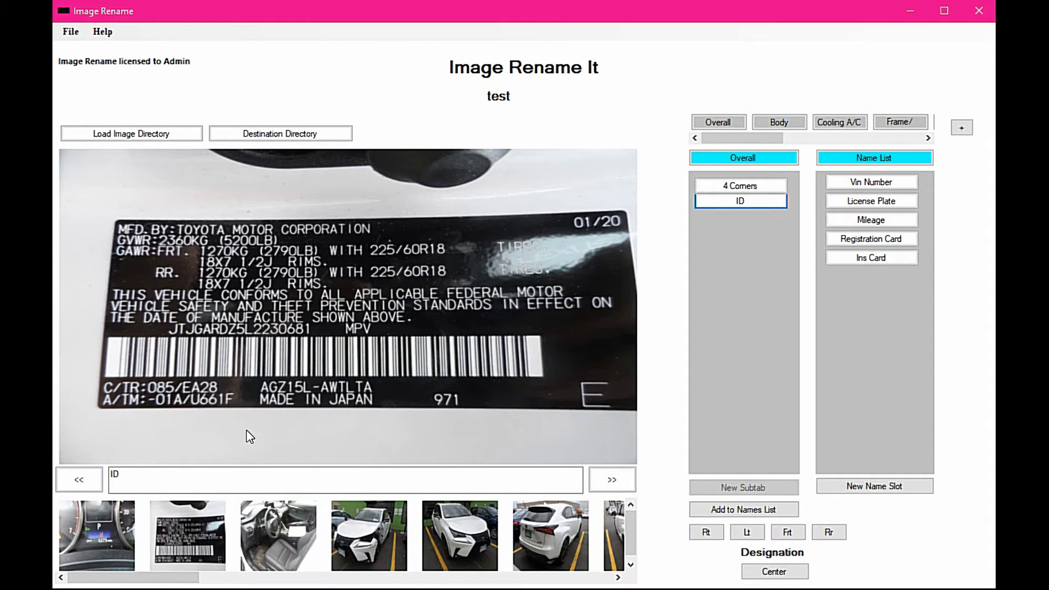
{"action": "left_click", "coordinate": [870, 185]}
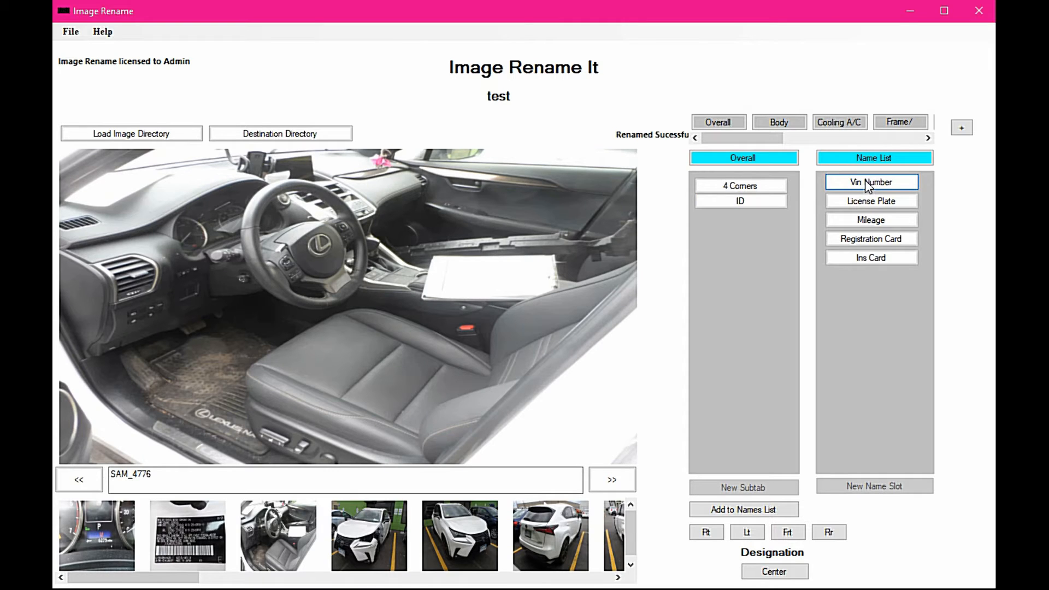
Rename the two front-corner car photos as 4 Corners-Lt Frt Corner All and 4 Corners-Rt Frt Corner All.
{"action": "left_click", "coordinate": [362, 539]}
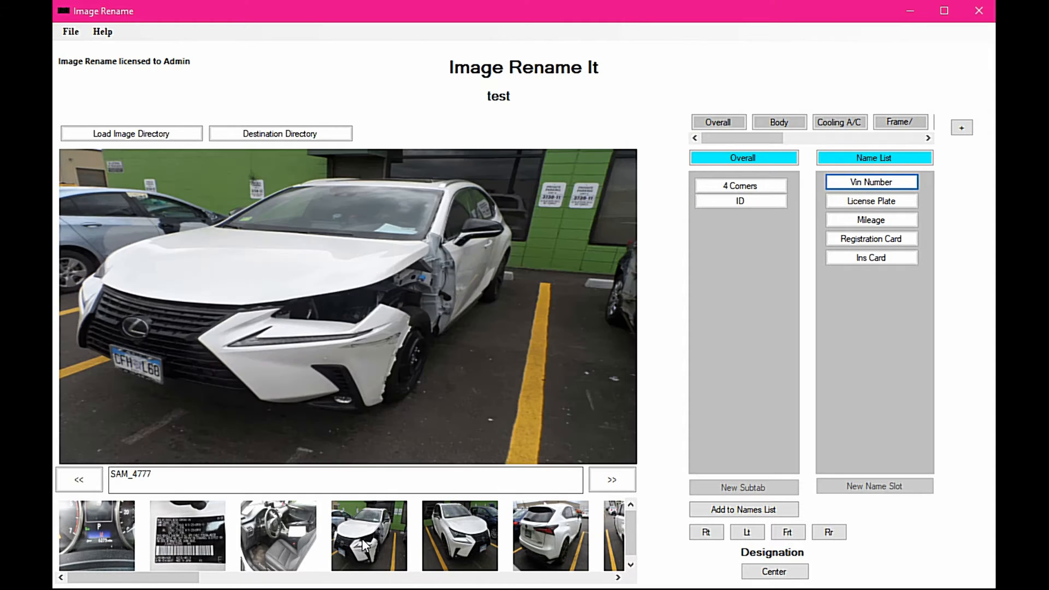
{"action": "left_click", "coordinate": [746, 188]}
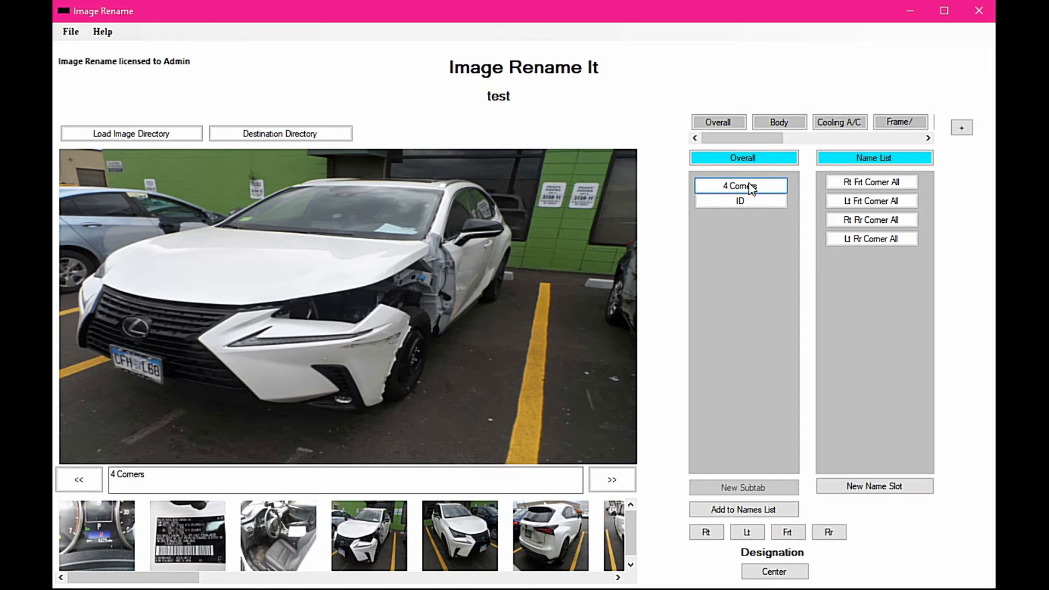
{"action": "left_click", "coordinate": [876, 202]}
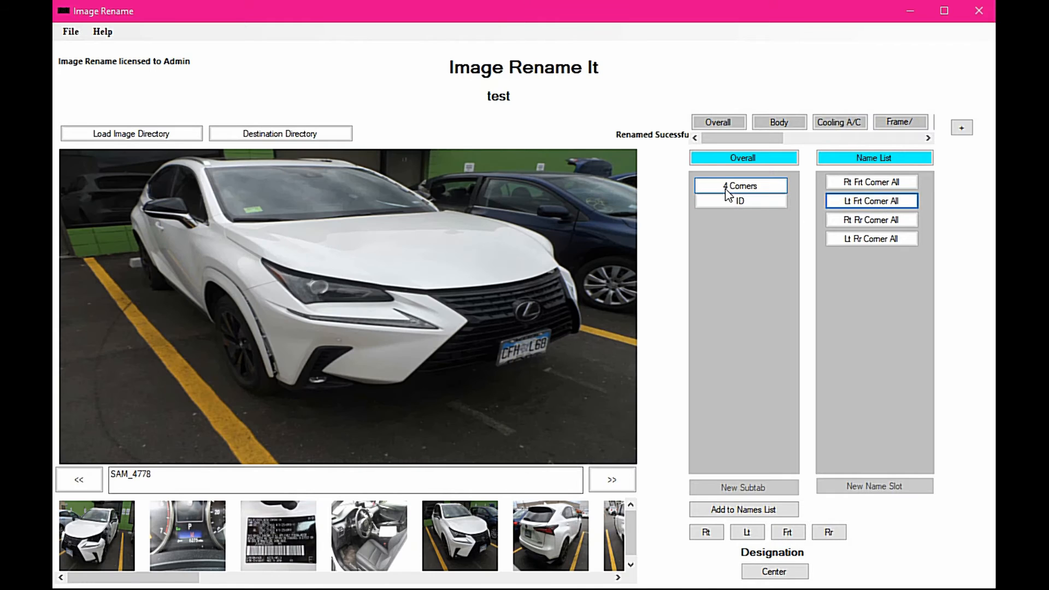
{"action": "left_click", "coordinate": [727, 189]}
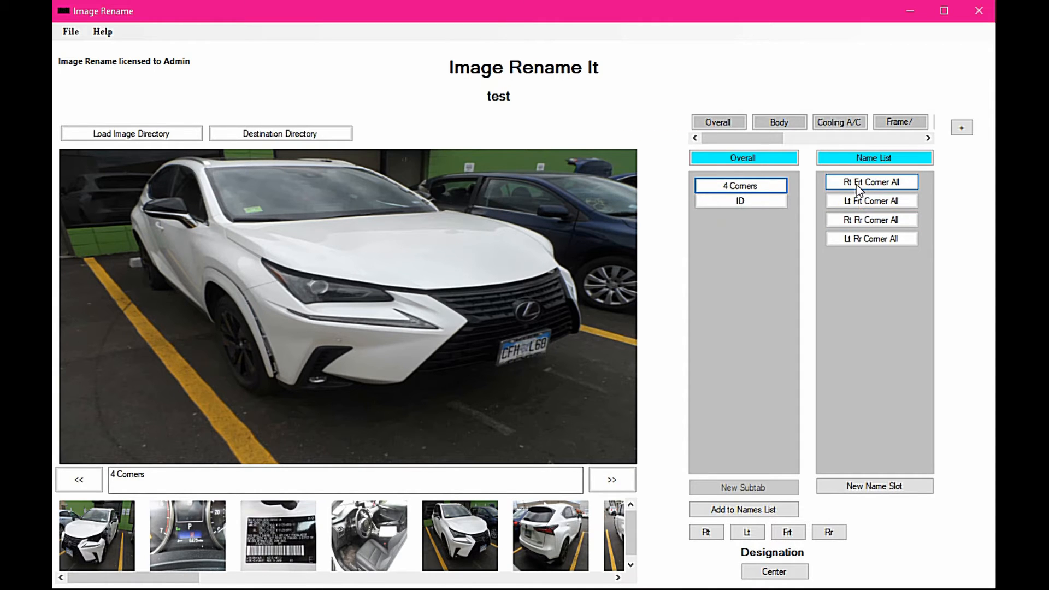
{"action": "left_click", "coordinate": [860, 186]}
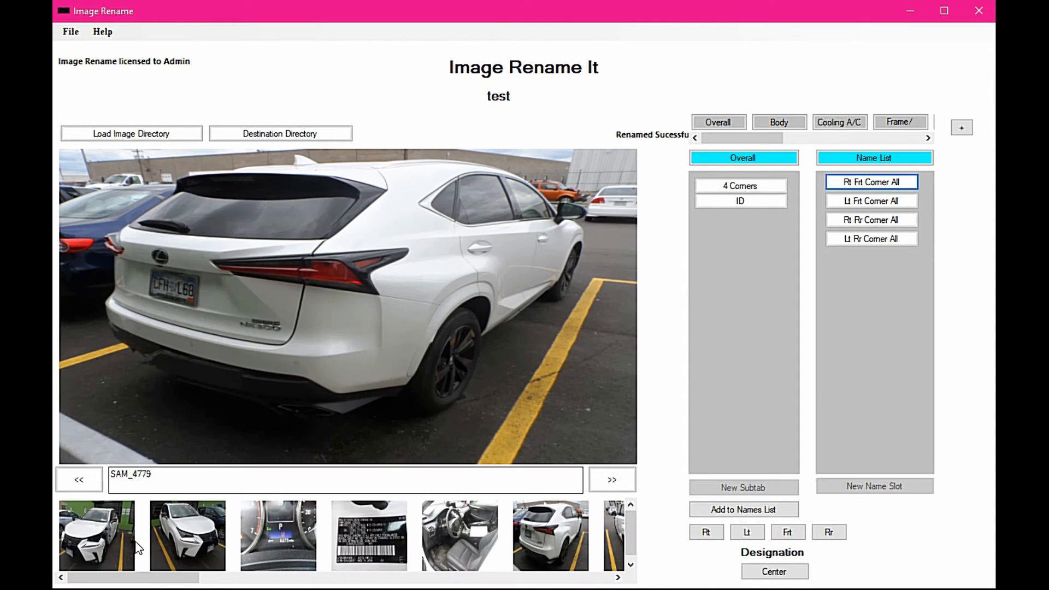
Review the names of both front-corner photos and the renamed files in the Demo Output Images folder in File Explorer.
{"action": "left_click", "coordinate": [97, 535]}
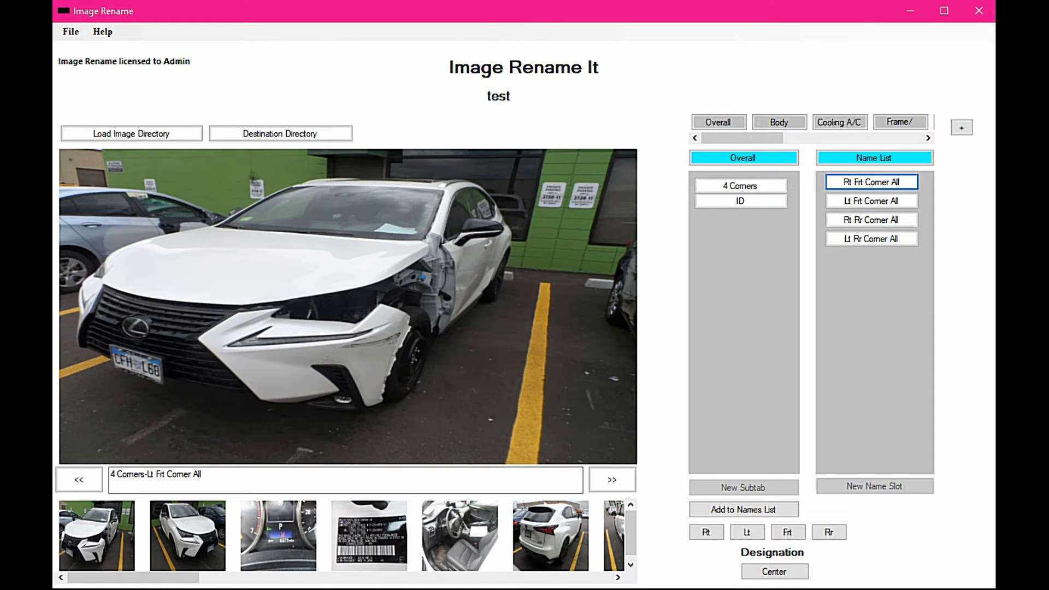
{"action": "key", "text": "alt+Tab"}
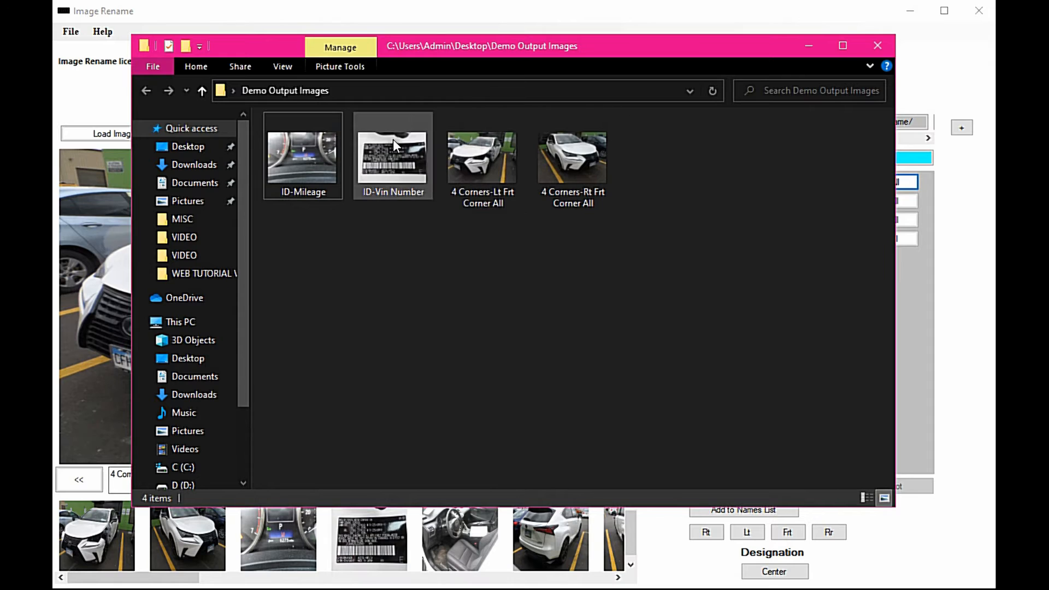
{"action": "left_click", "coordinate": [810, 44]}
{"action": "left_click", "coordinate": [204, 535]}
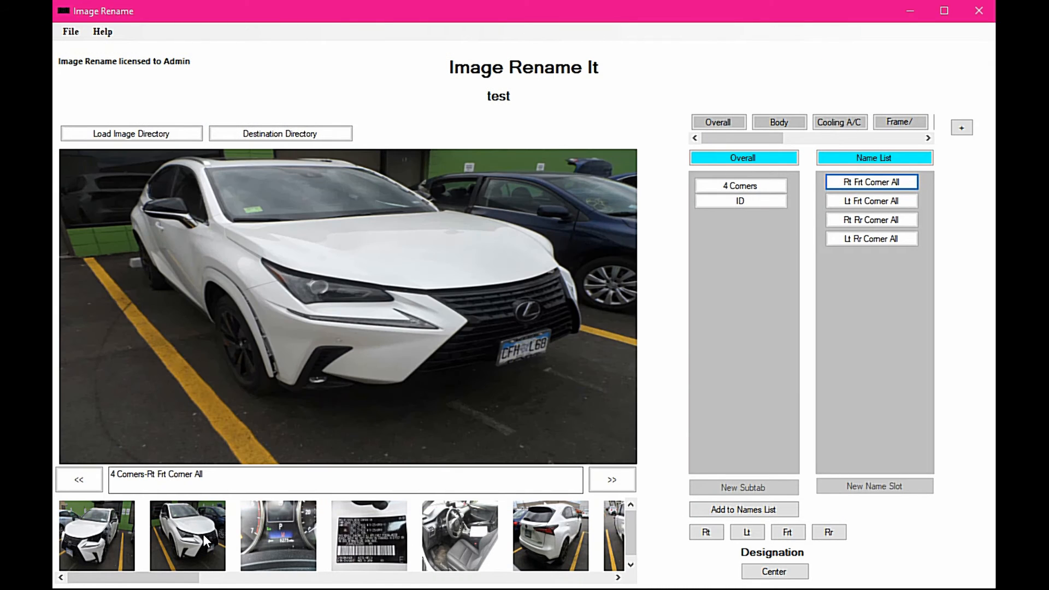
Rename the two rear-corner car photos with the preset names Rt Rr Corner All and Lt Rr Corner All.
{"action": "left_click", "coordinate": [105, 535]}
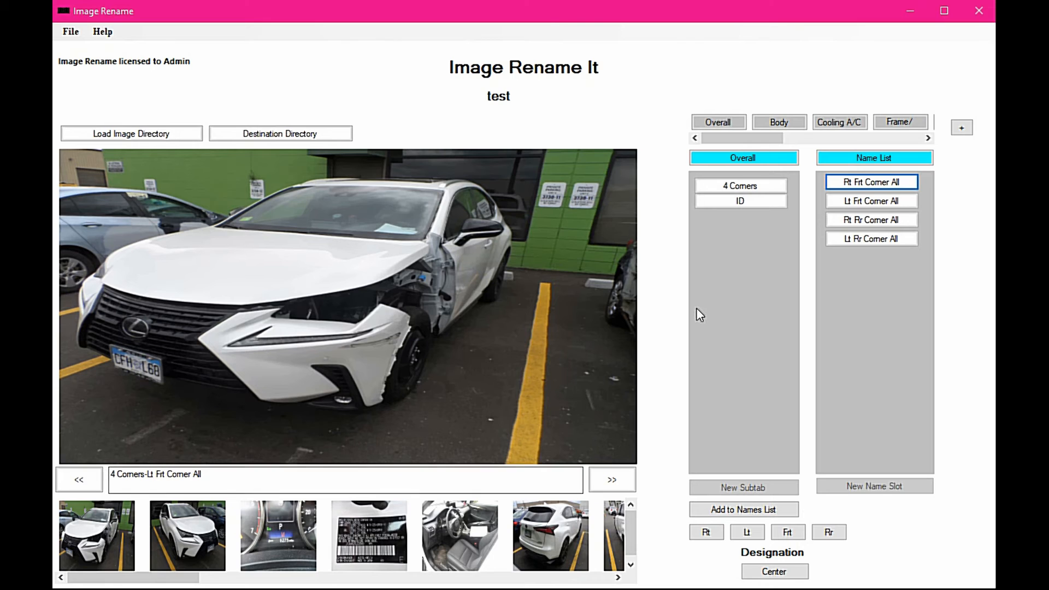
{"action": "left_click", "coordinate": [550, 537]}
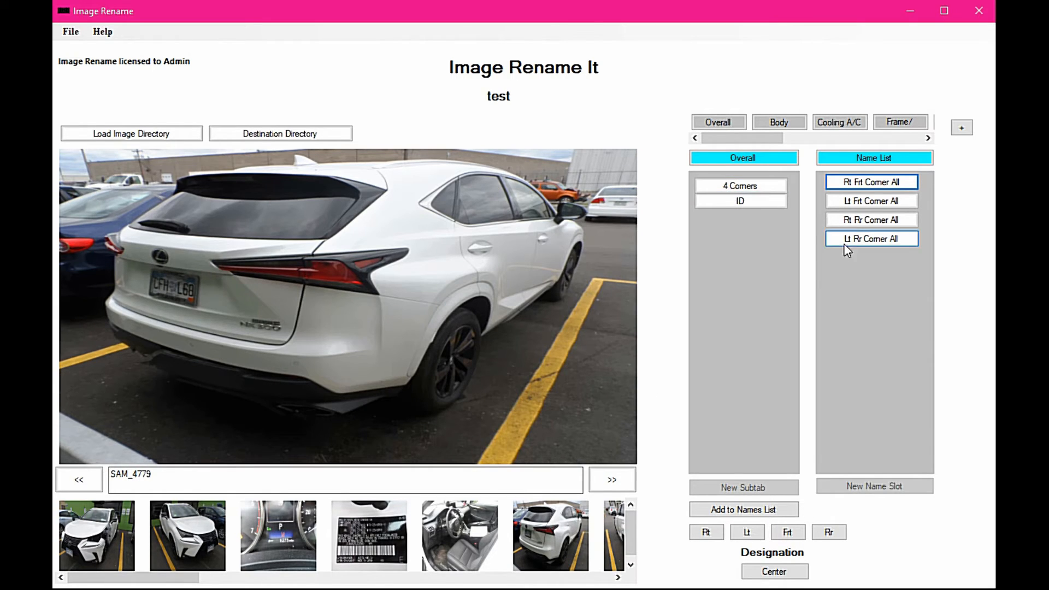
{"action": "left_click", "coordinate": [884, 219]}
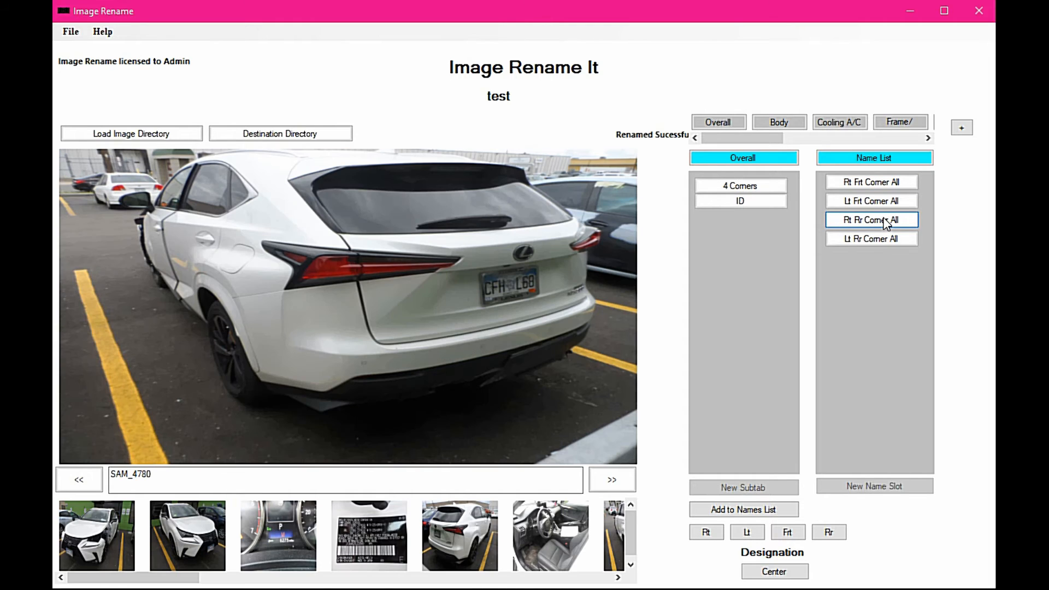
{"action": "left_click", "coordinate": [871, 238]}
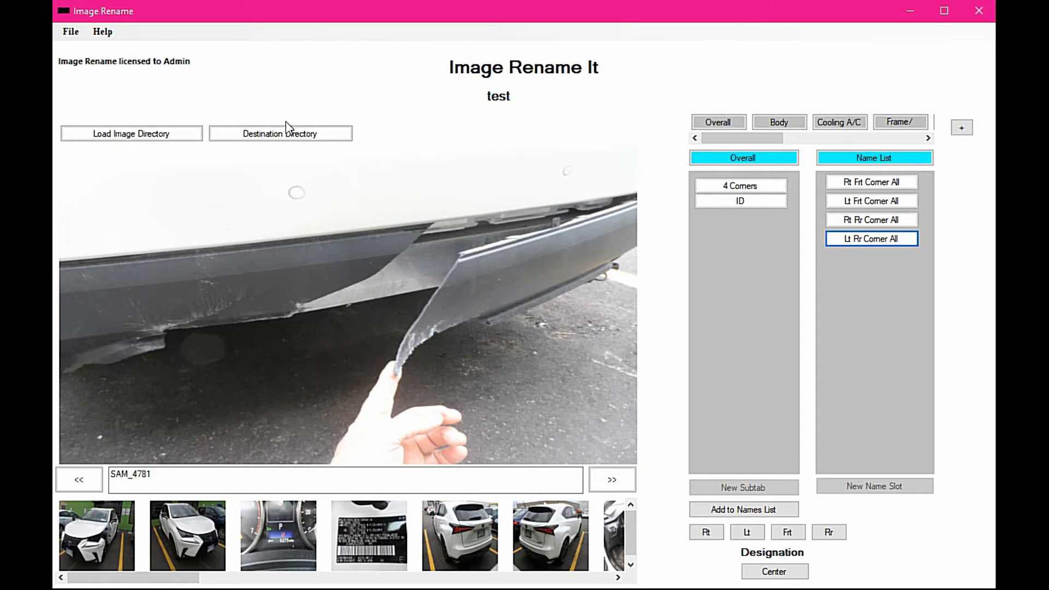
Look over the program's help options, including Tutorials, and close them without choosing one.
{"action": "left_click", "coordinate": [102, 32]}
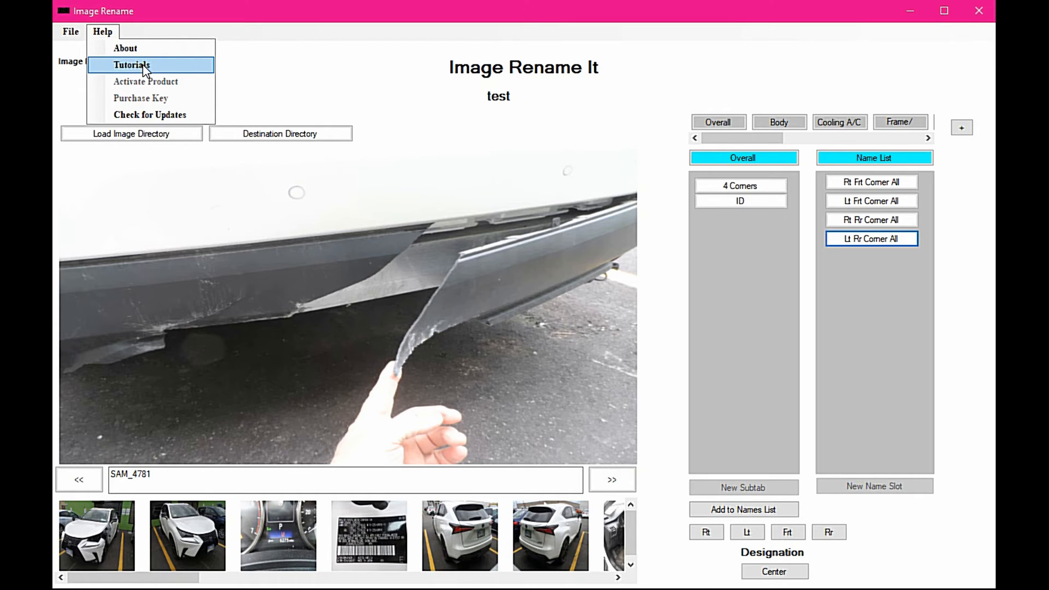
{"action": "left_click", "coordinate": [666, 328]}
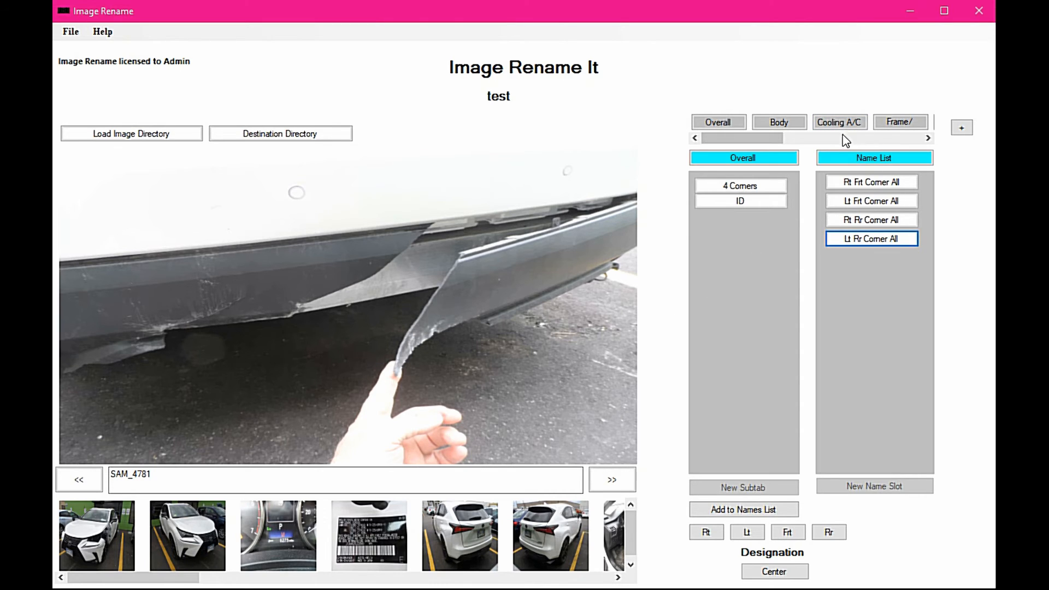
Open the Body category and browse the preset names offered for Hood and Fender.
{"action": "left_click", "coordinate": [783, 125]}
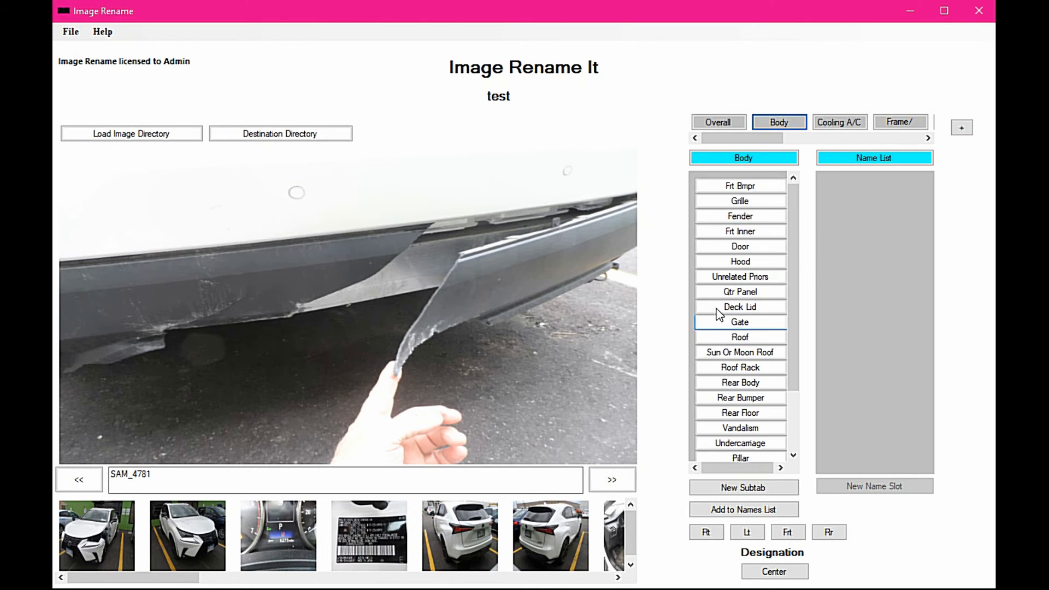
{"action": "left_click", "coordinate": [736, 263]}
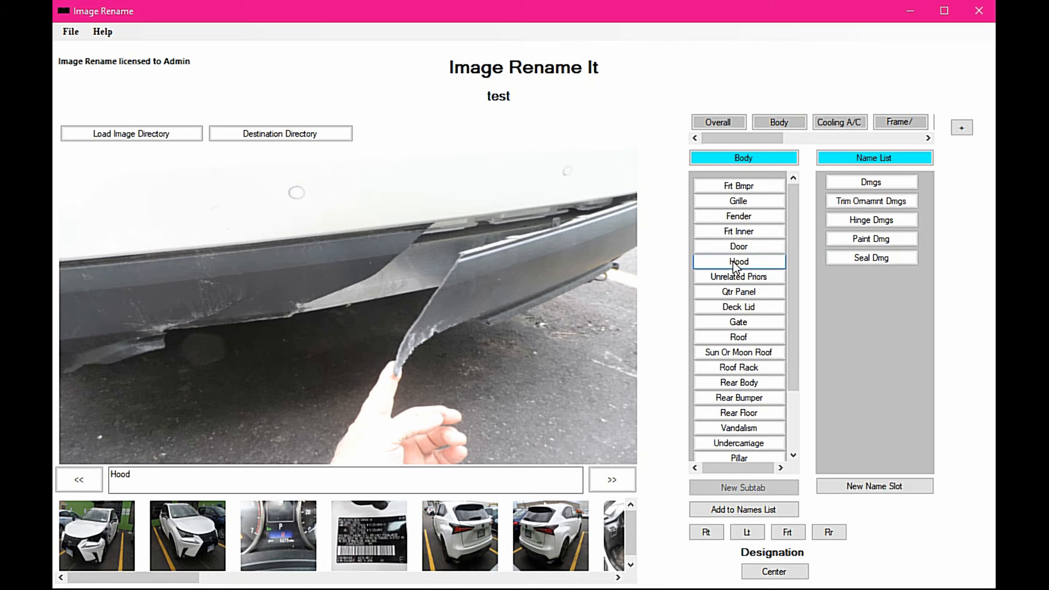
{"action": "left_click", "coordinate": [738, 217]}
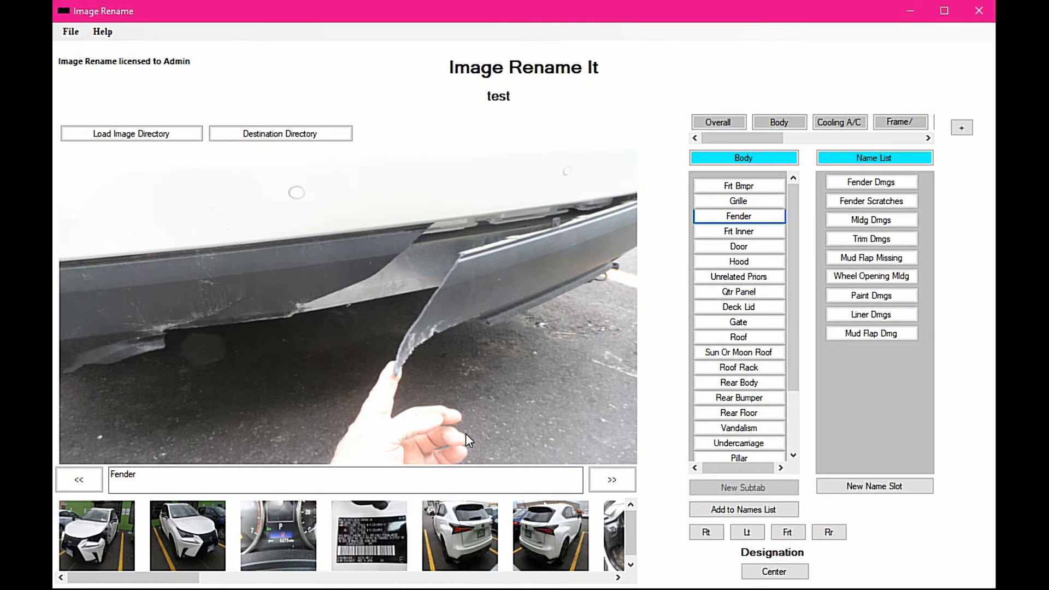
Rename the torn rear bumper photo as Rear Bumper-Center-Bmpr Dmgs, using the Rear Bumper presets and the Center designation.
{"action": "scroll", "coordinate": [762, 392], "scroll_direction": "down", "scroll_amount": 3}
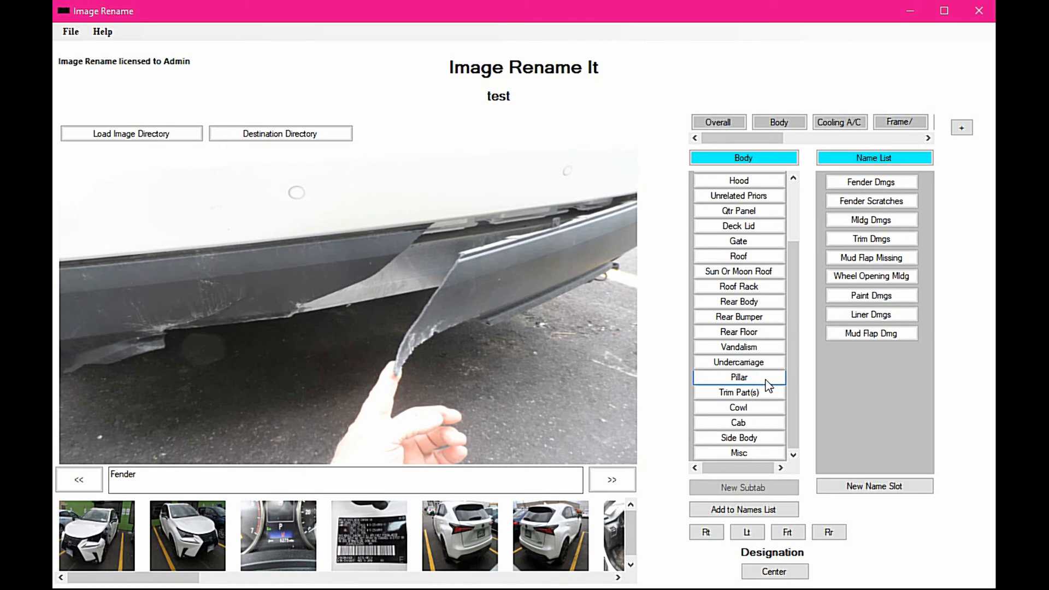
{"action": "left_click", "coordinate": [761, 318]}
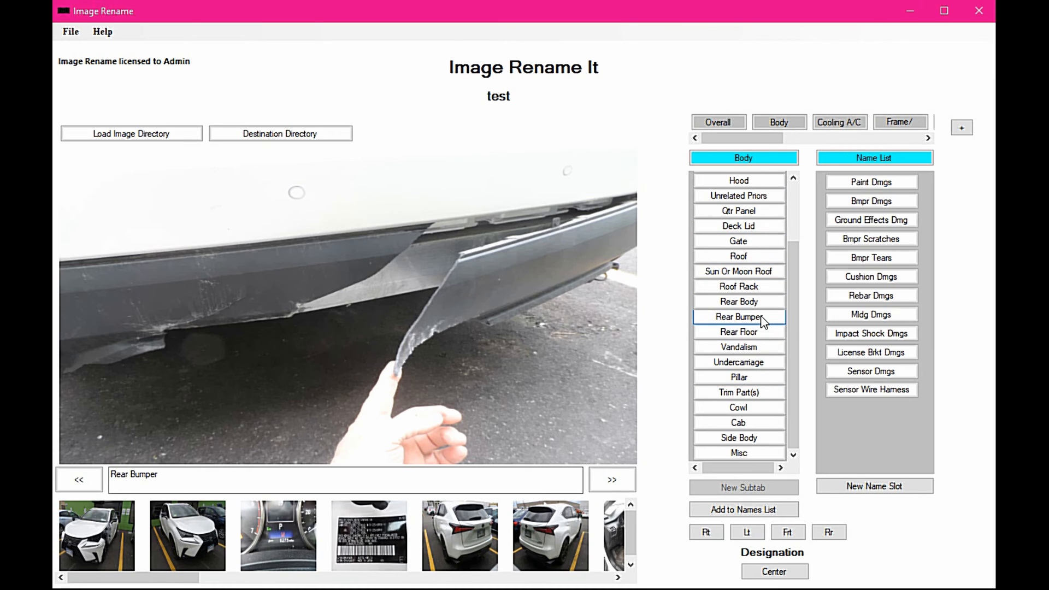
{"action": "left_click", "coordinate": [778, 573]}
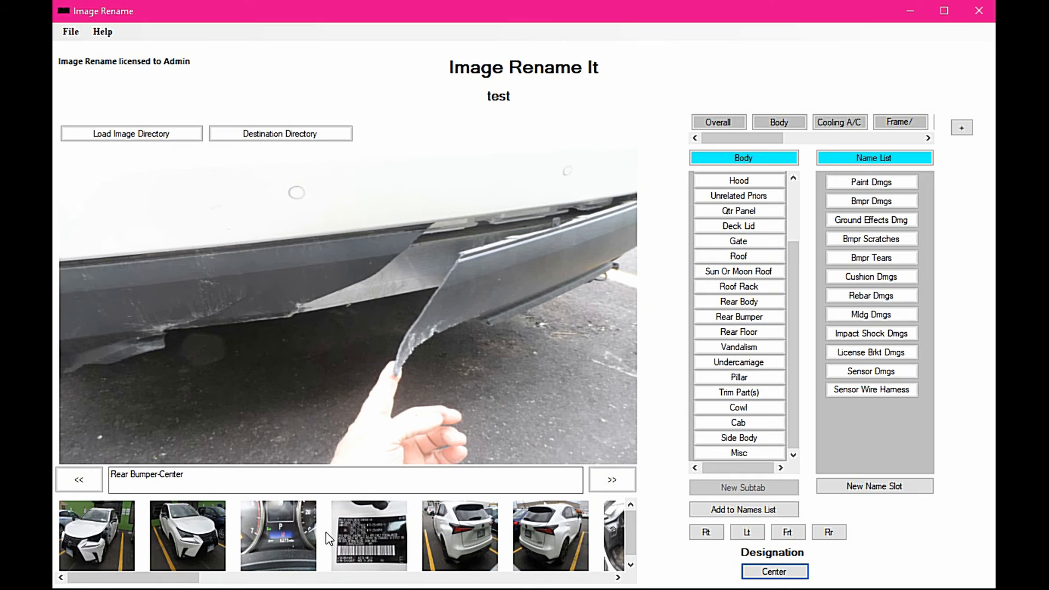
{"action": "left_click", "coordinate": [157, 480]}
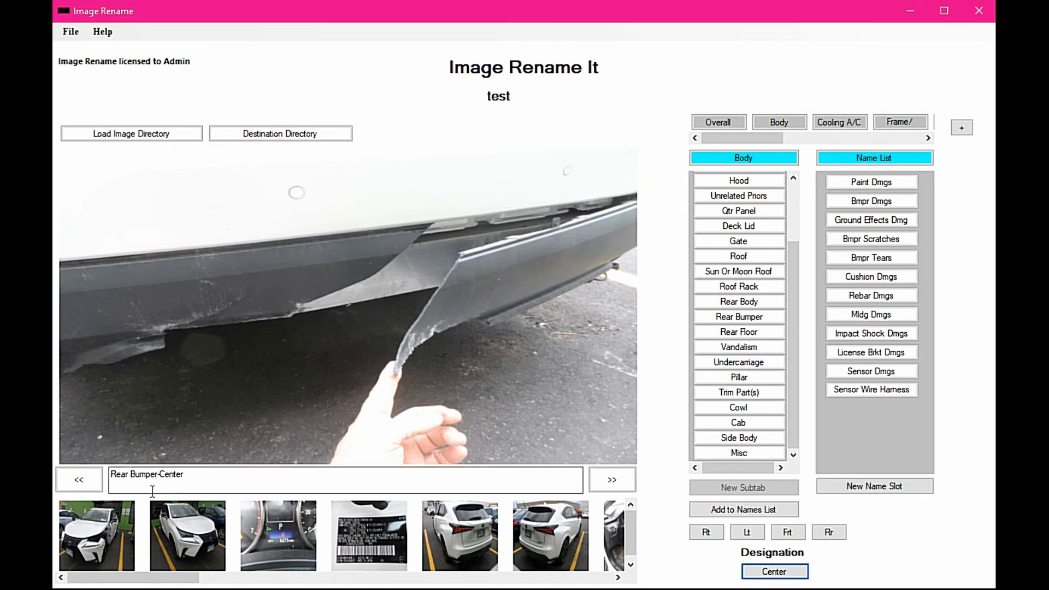
{"action": "left_click", "coordinate": [871, 202]}
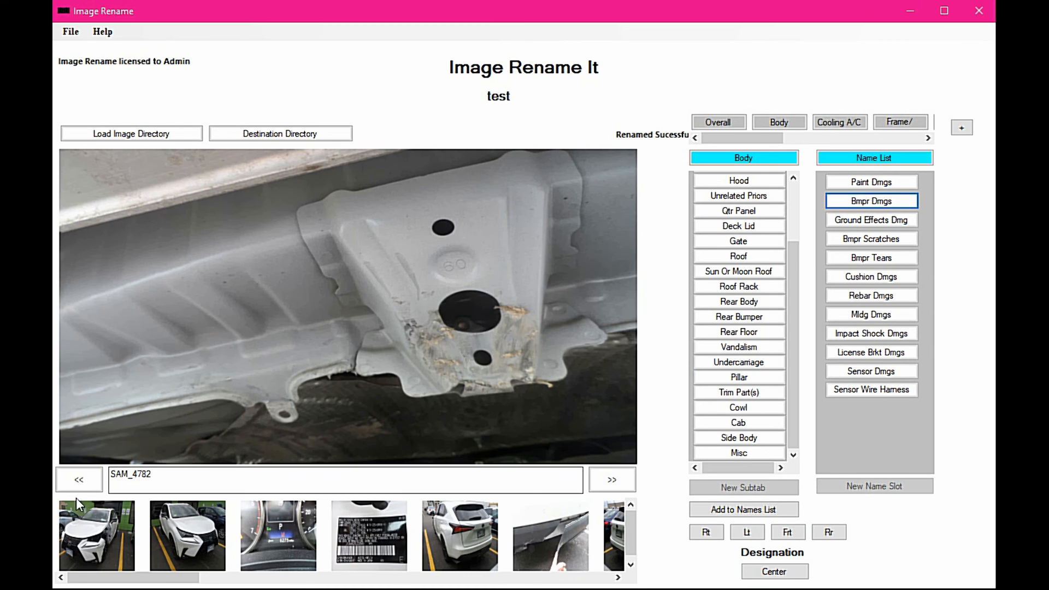
Go back through the photos to the rear bumper damage picture and check its new name.
{"action": "left_click", "coordinate": [79, 483]}
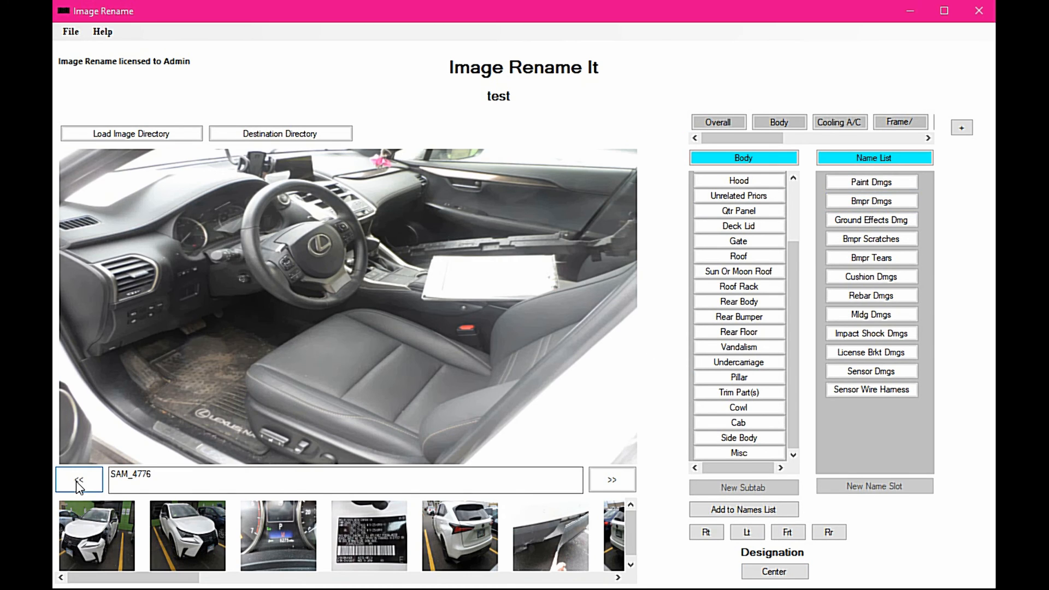
{"action": "left_click", "coordinate": [625, 486]}
{"action": "left_click", "coordinate": [556, 517]}
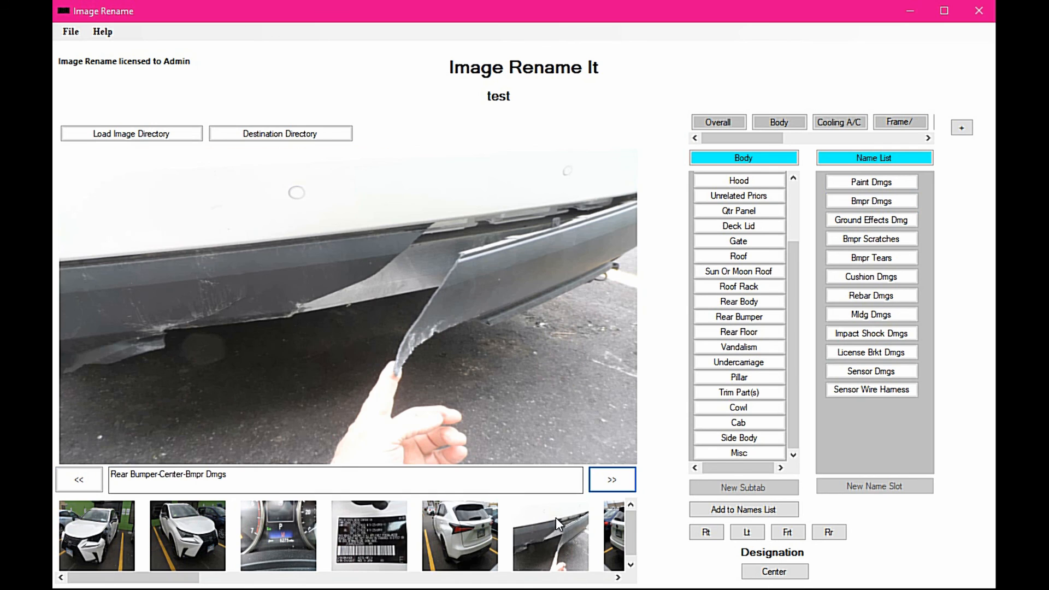